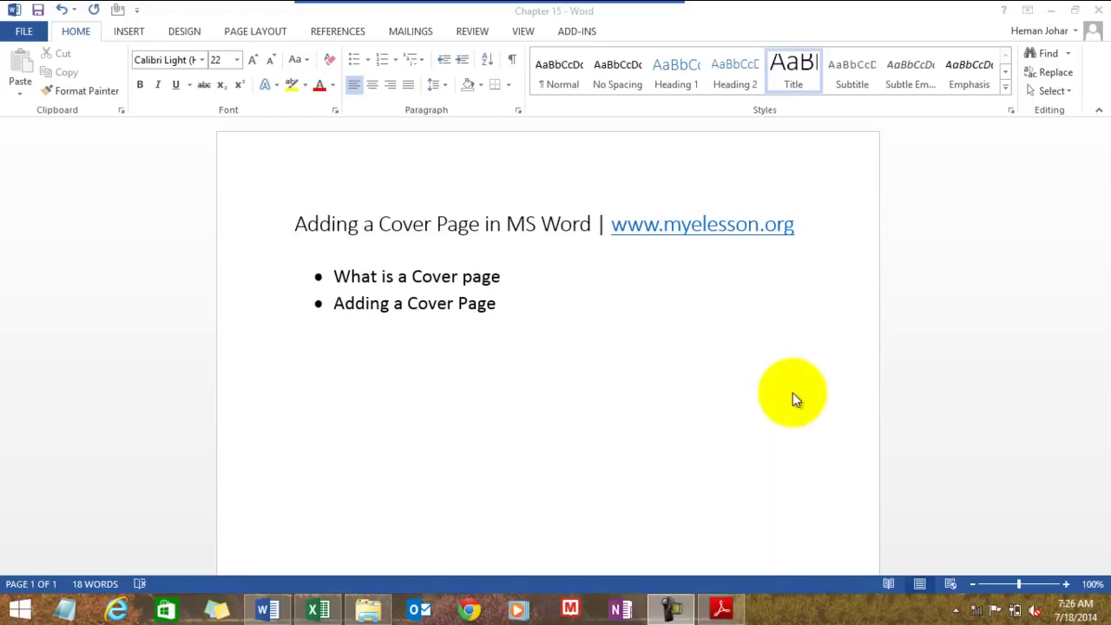
left_click(374, 223)
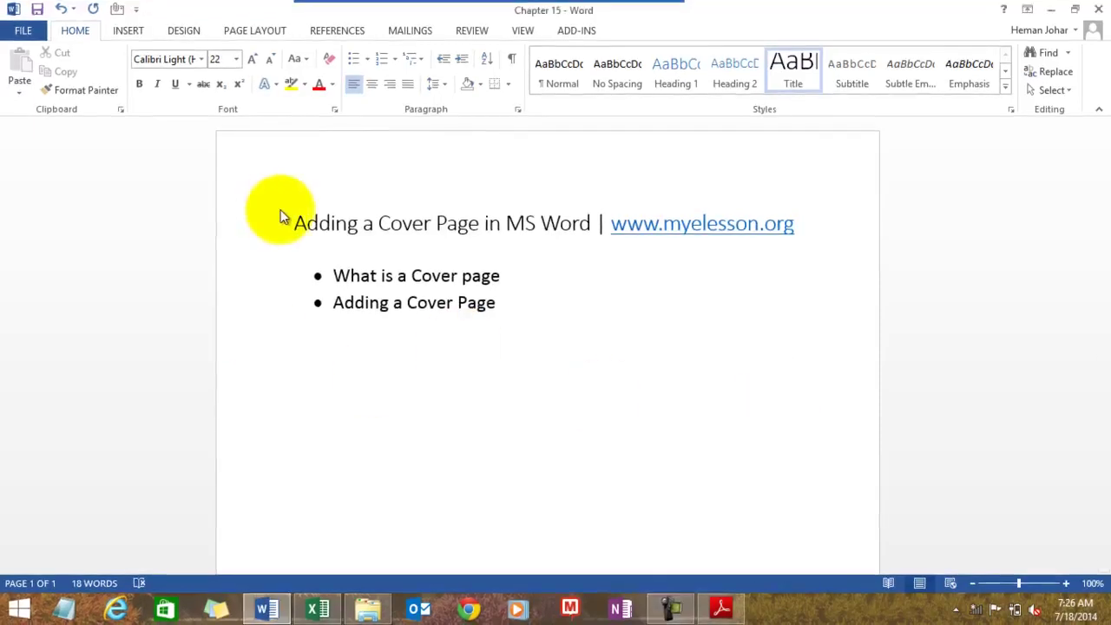
left_click(265, 166)
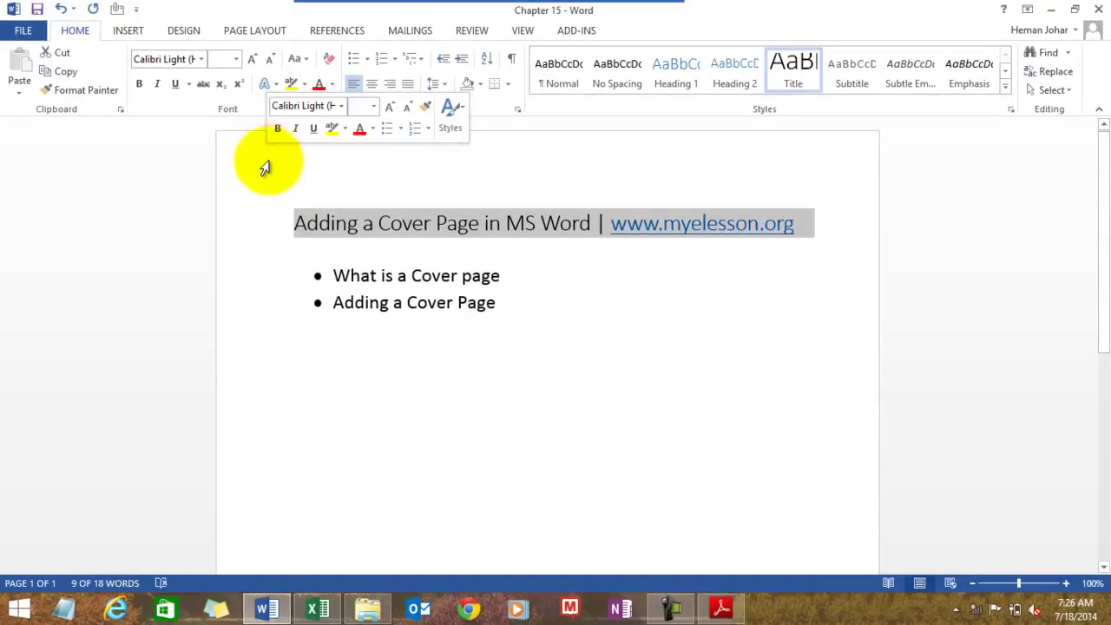
Step: Open the Cover Page gallery on the INSERT tab to show designs like Austin, Banded and Grid
left_click(130, 32)
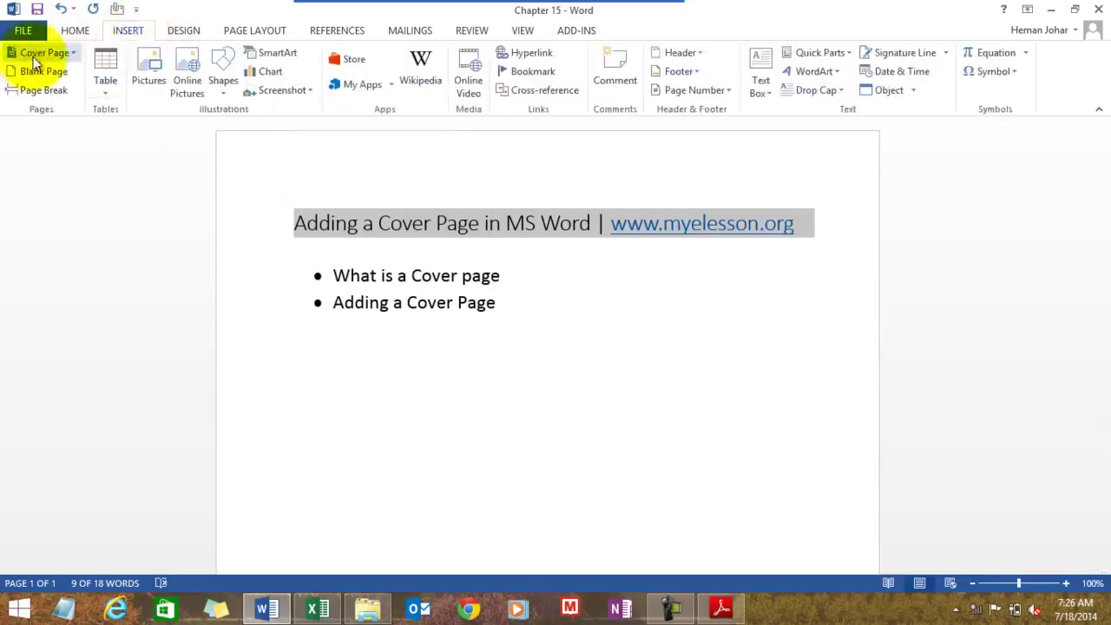
left_click(75, 53)
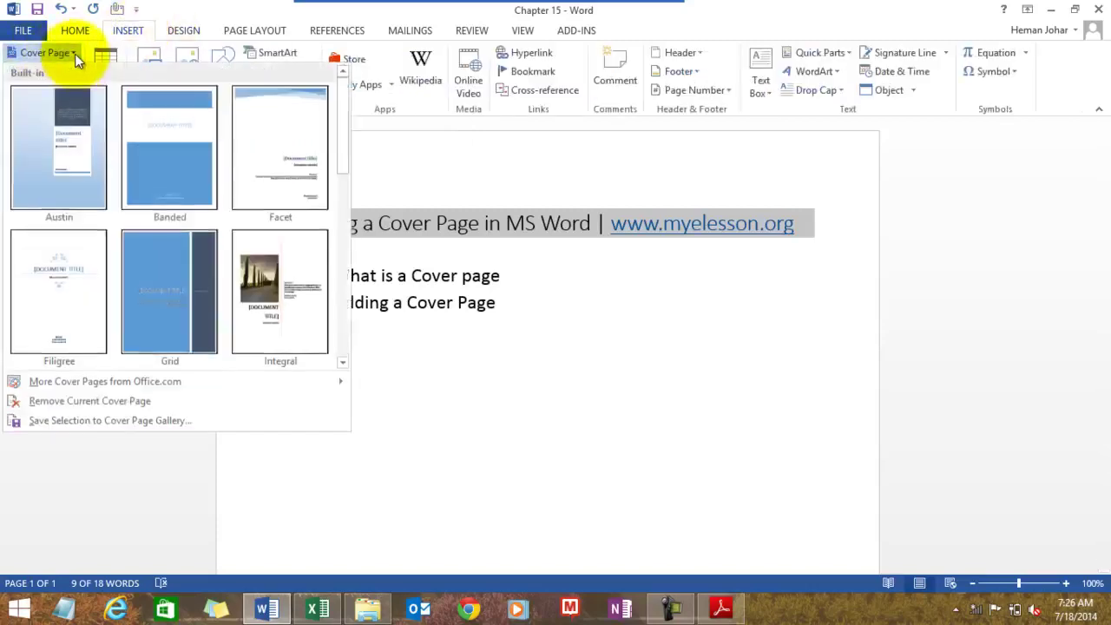
left_click(46, 53)
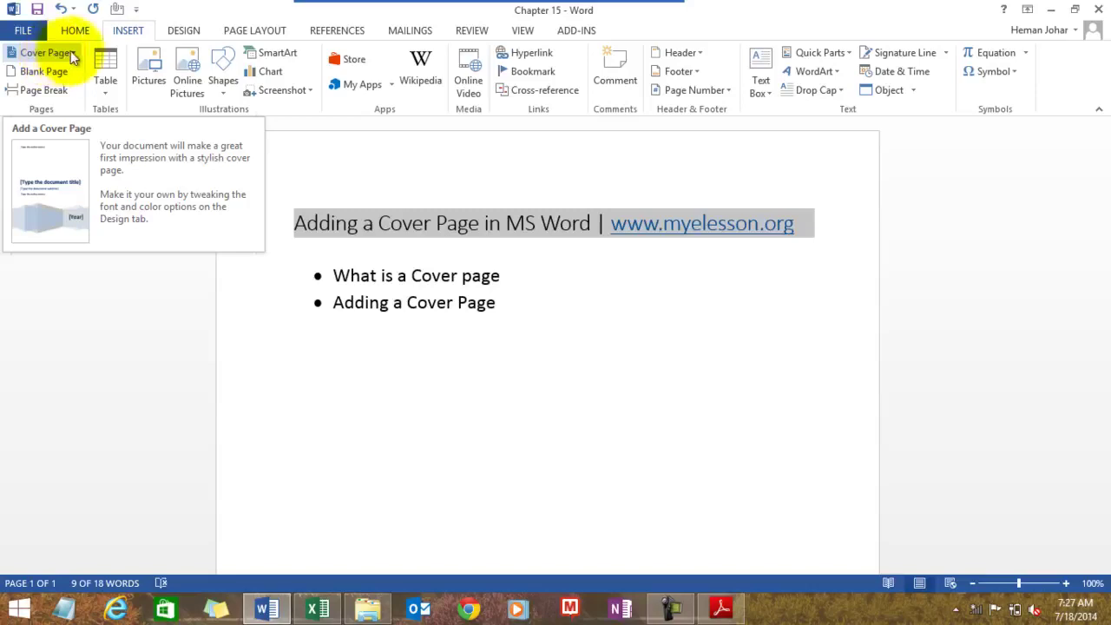
left_click(70, 50)
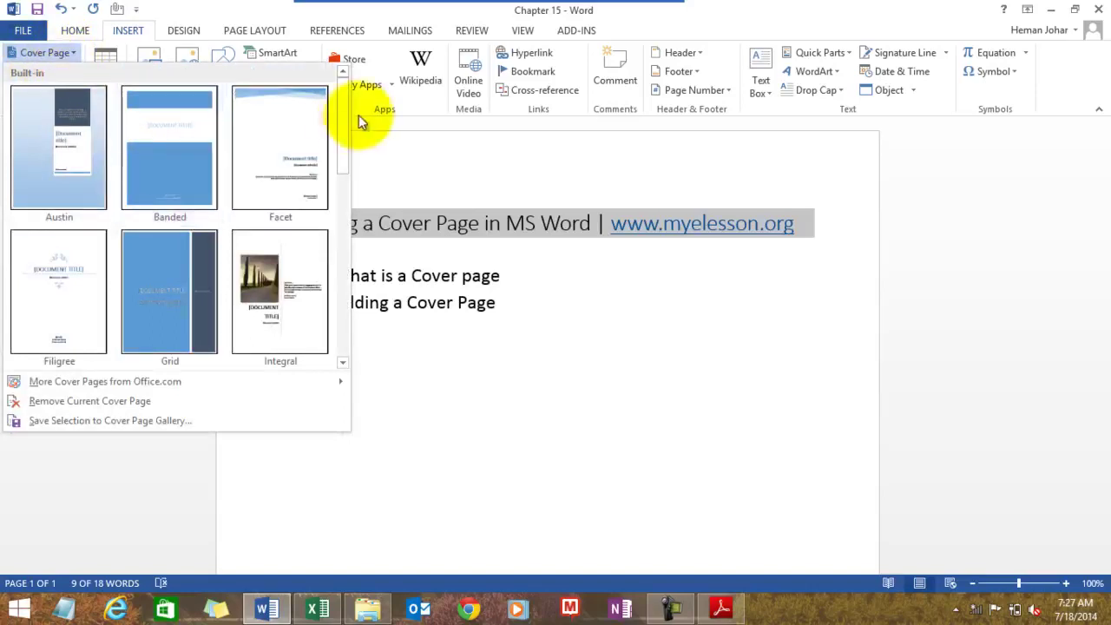
mouse_move(346, 125)
left_mouse_down()
mouse_move(341, 213)
mouse_move(344, 124)
left_mouse_up()
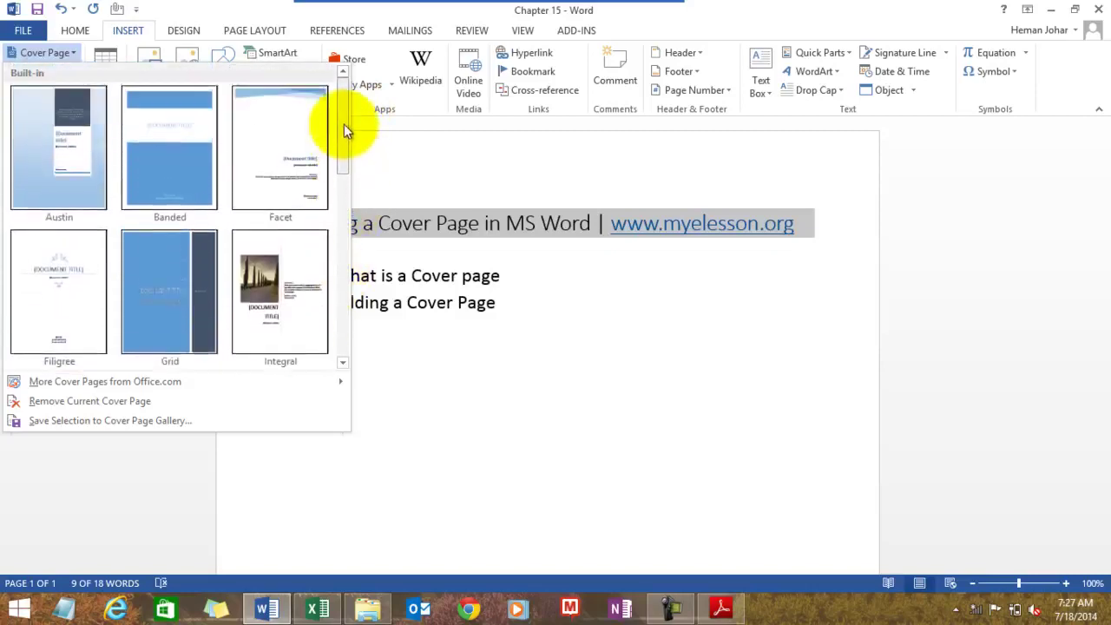
Step: Insert the Grid cover page and zoom out to 60% to view both pages
left_click(168, 283)
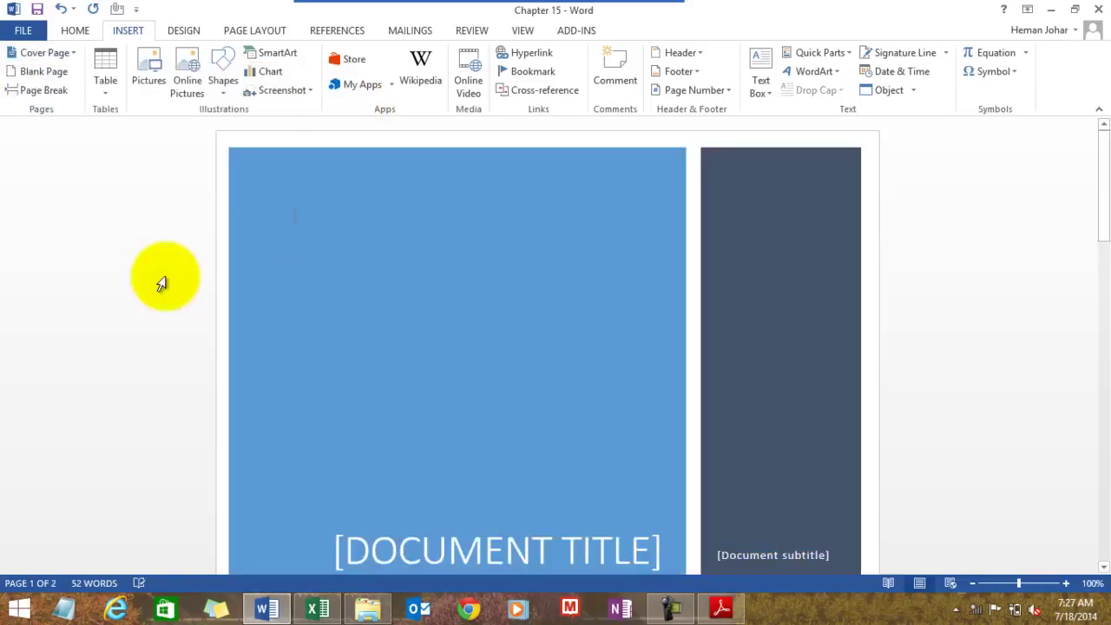
left_click(973, 584)
left_click(973, 585)
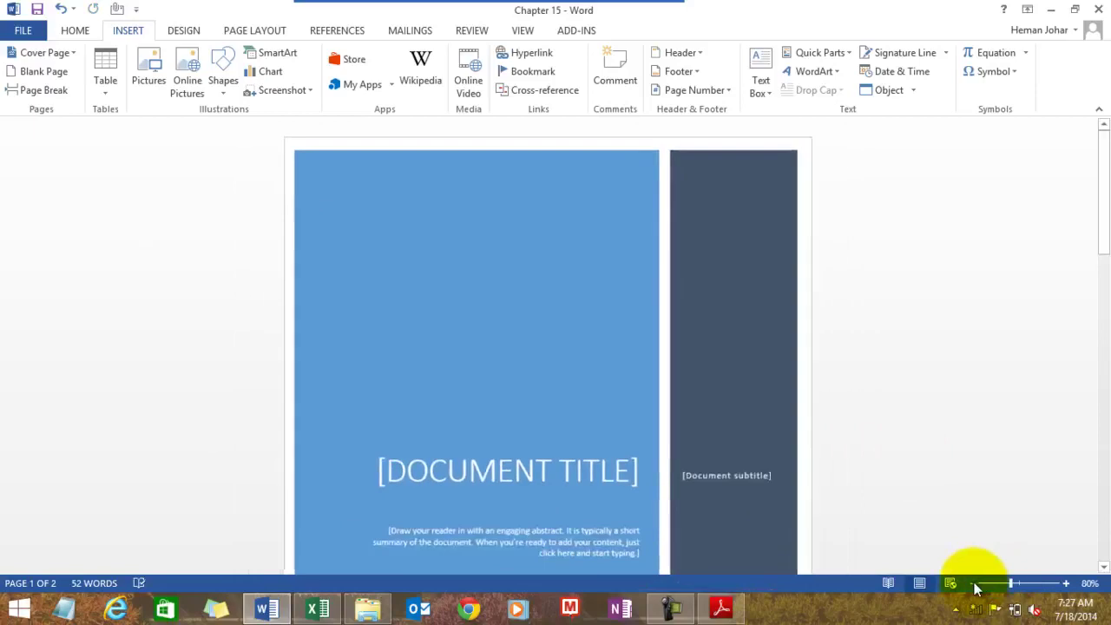
left_click(973, 584)
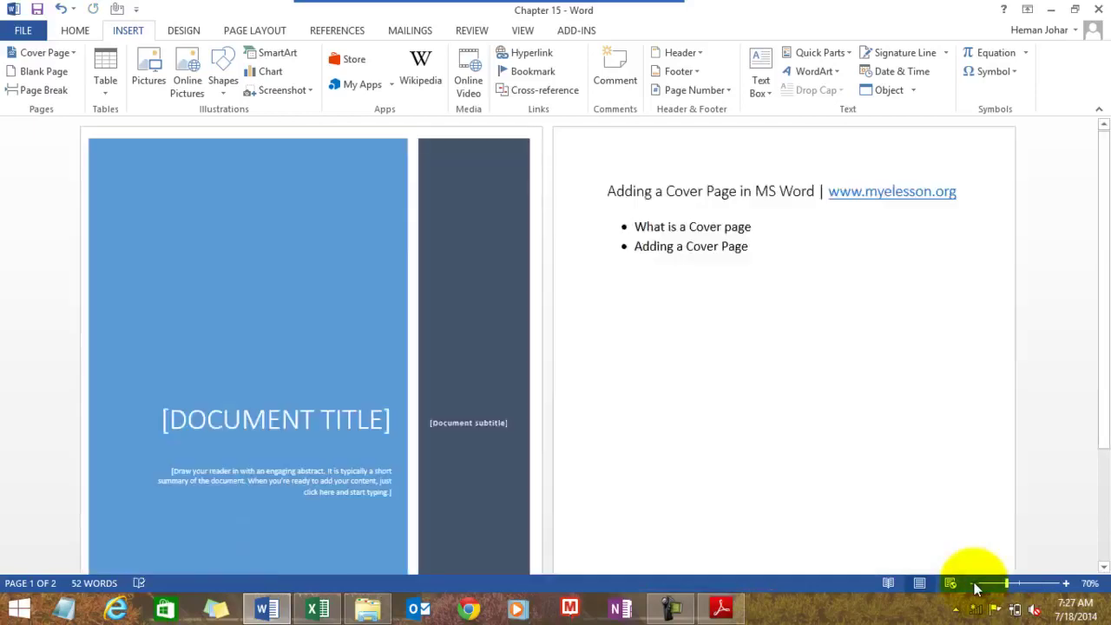
left_click(973, 585)
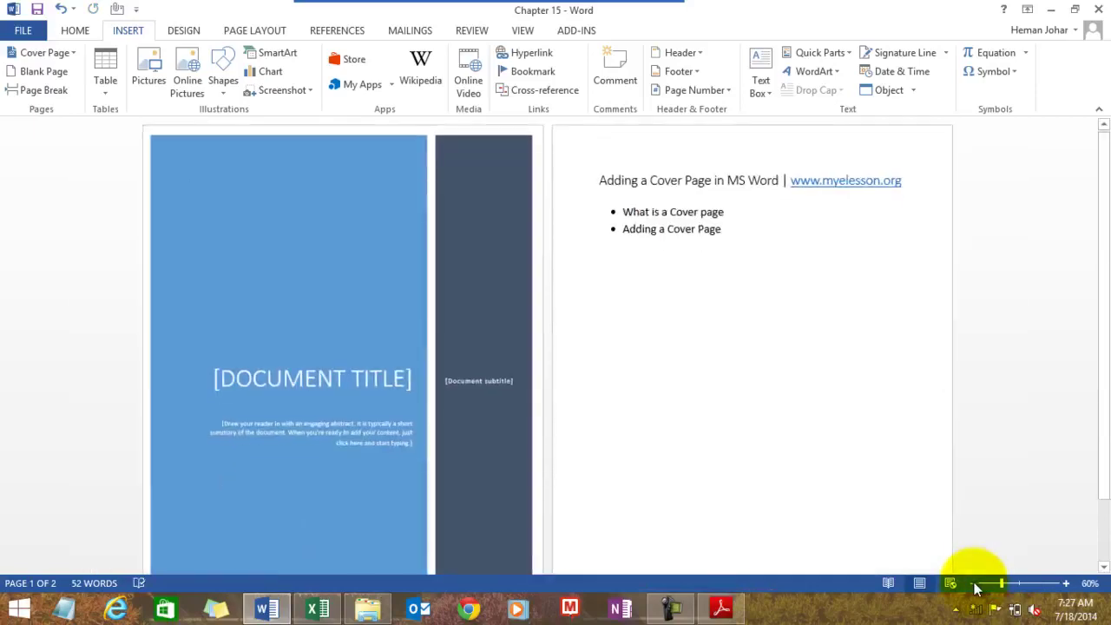
mouse_move(1104, 260)
left_mouse_down()
mouse_move(1106, 330)
mouse_move(1104, 224)
left_mouse_up()
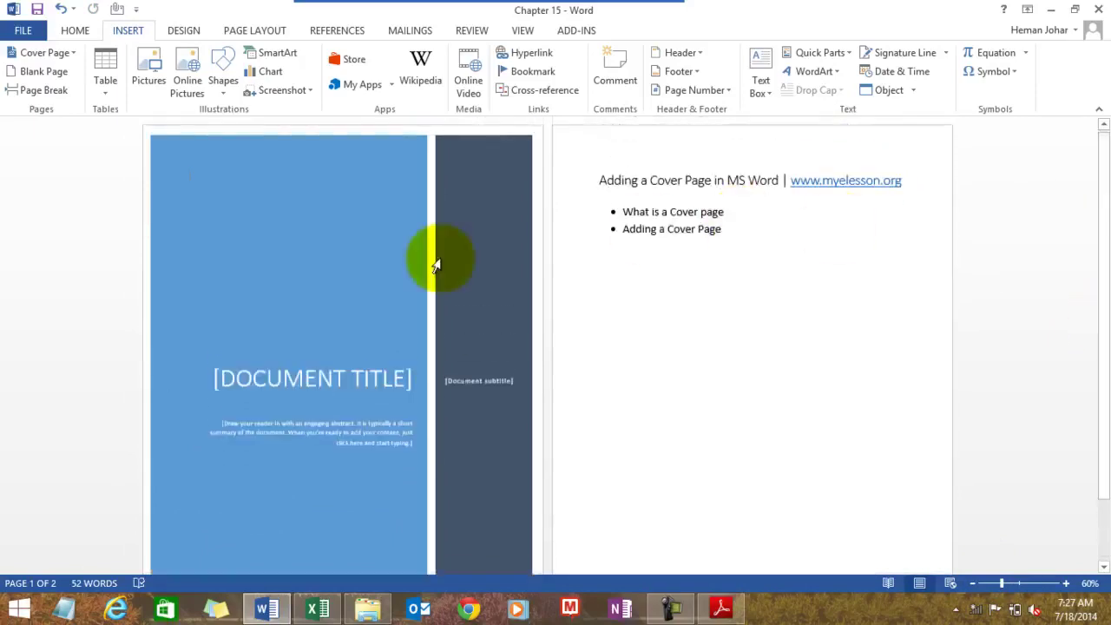
left_click(283, 390)
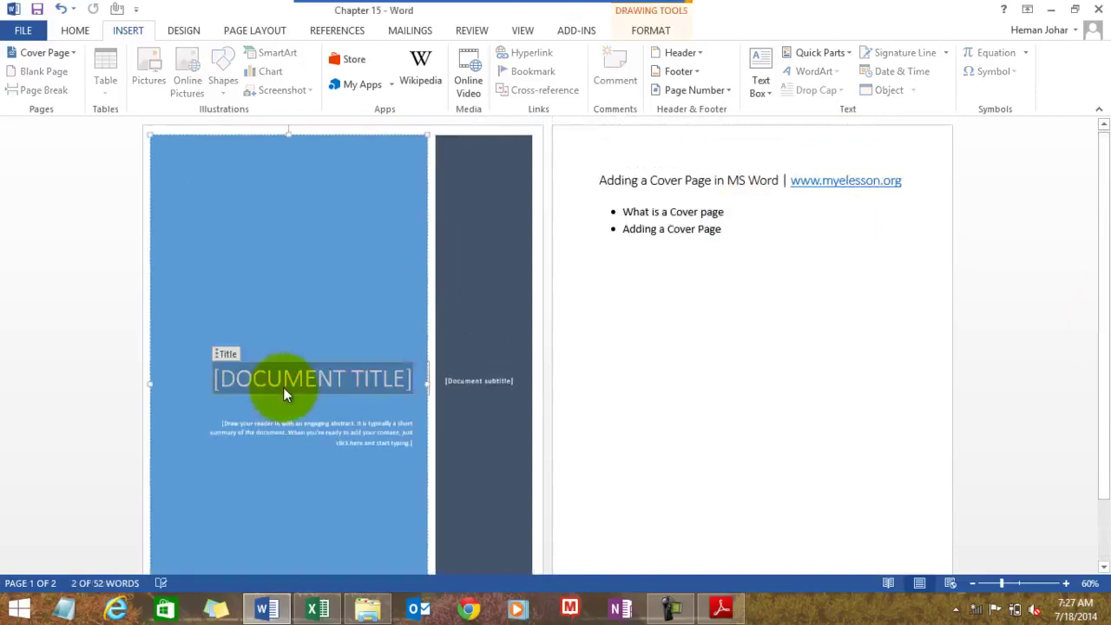
left_click(283, 390)
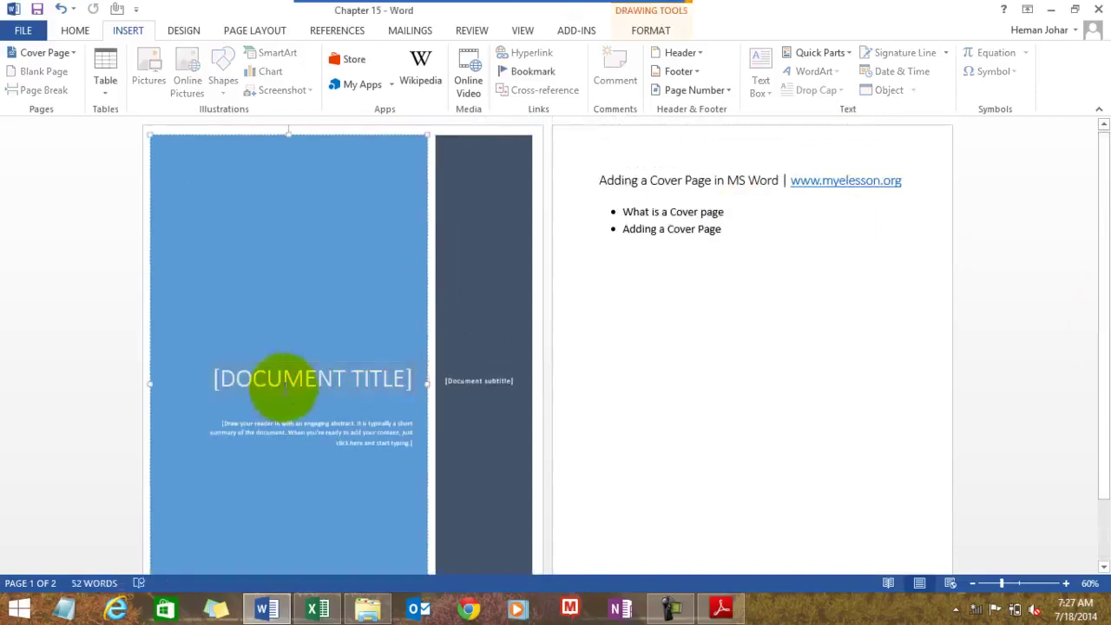
left_click(334, 369)
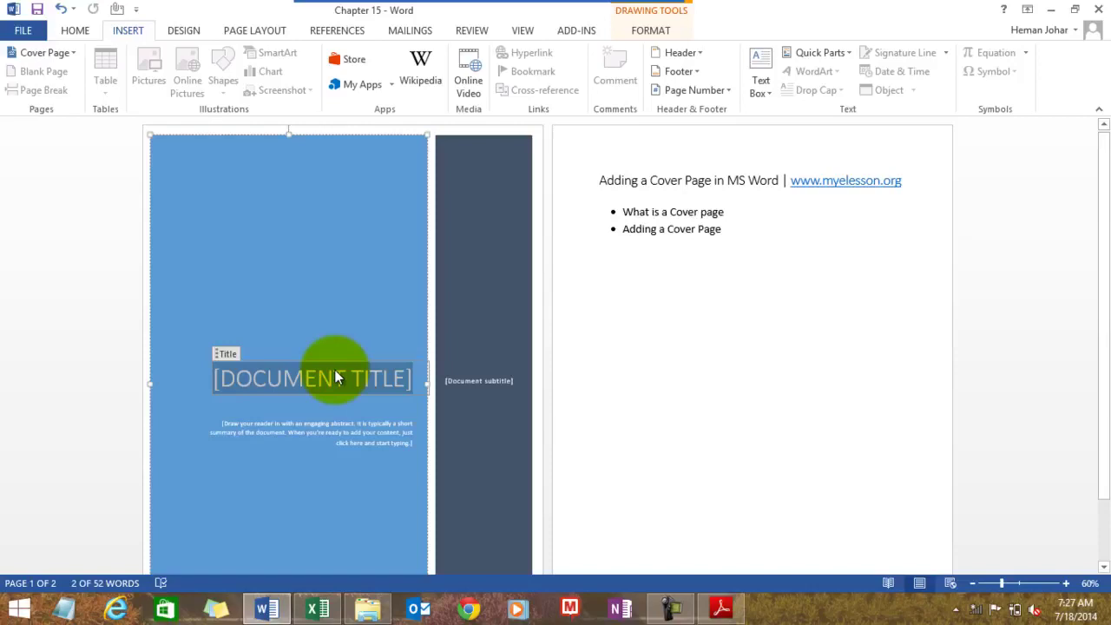
type("www")
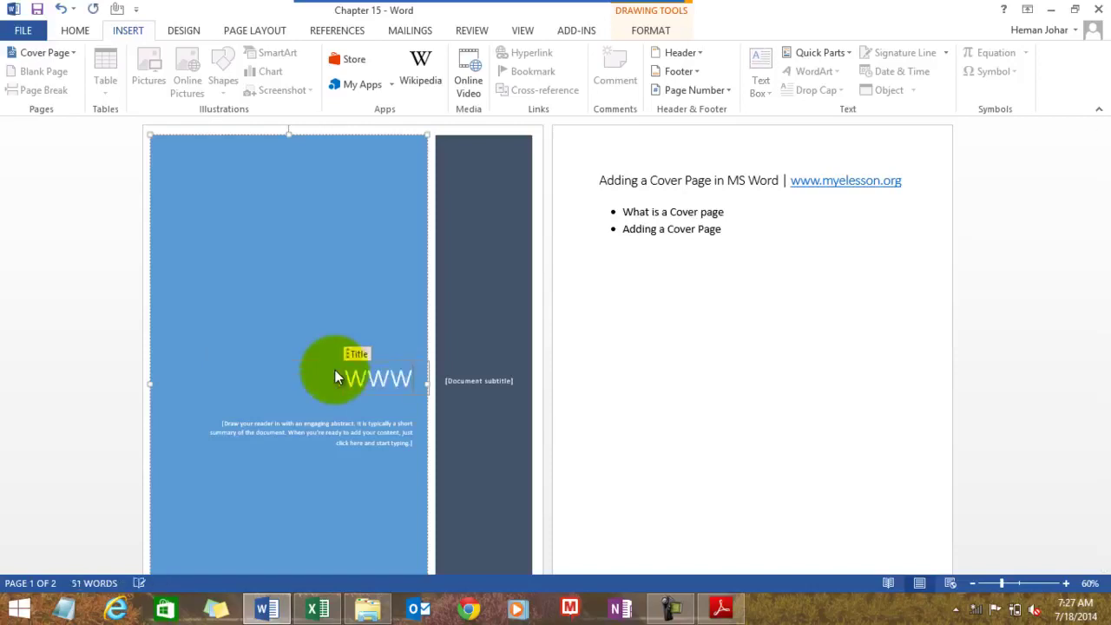
type(".myeless")
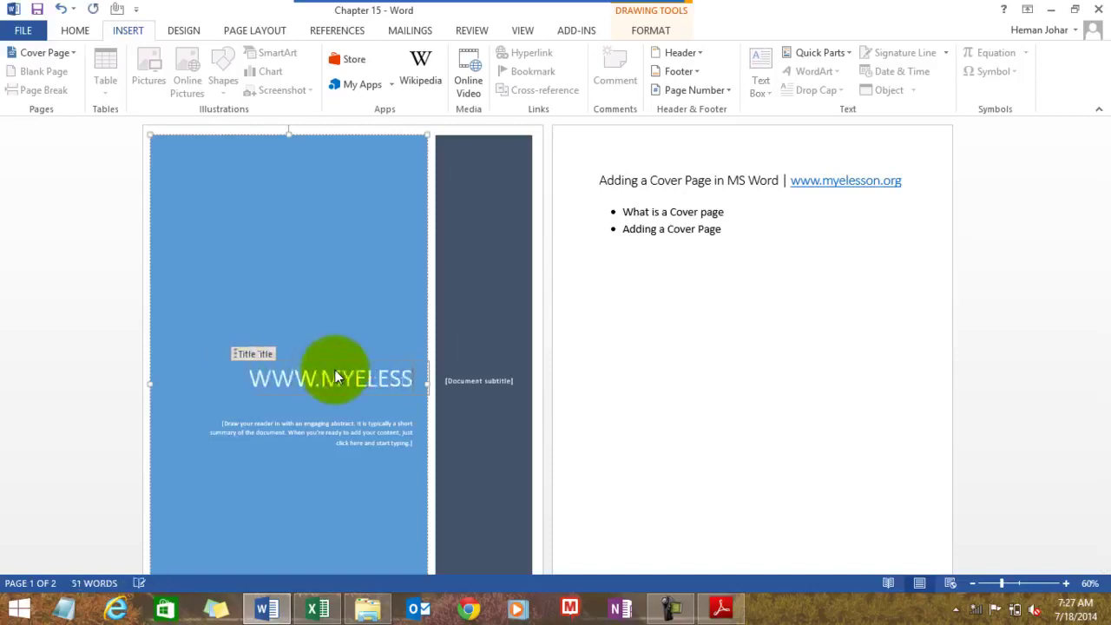
type("on.o")
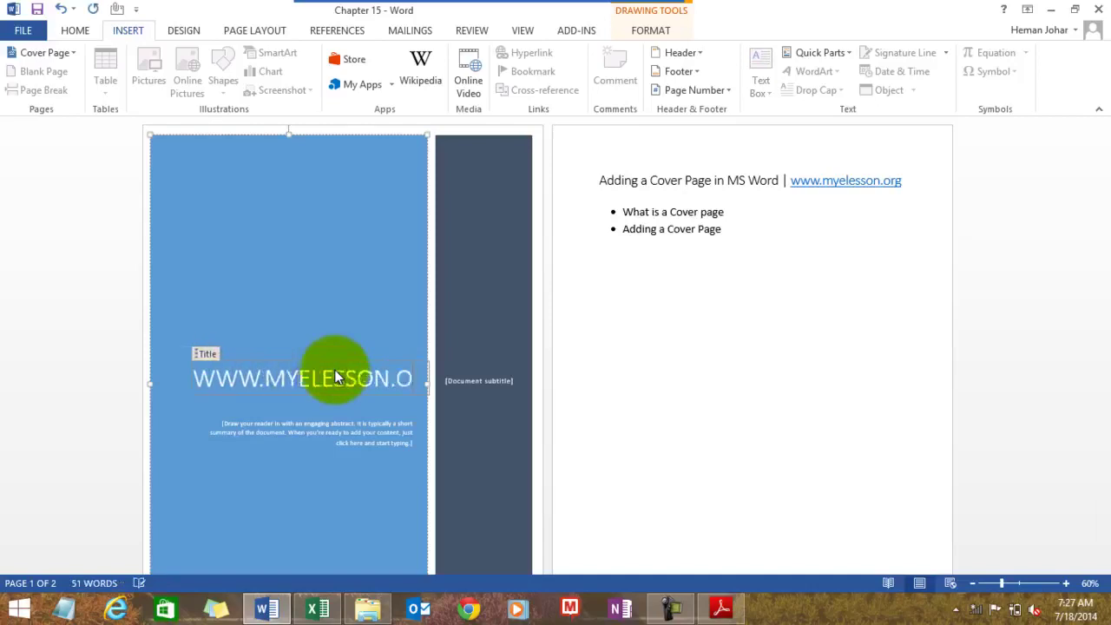
type("rg")
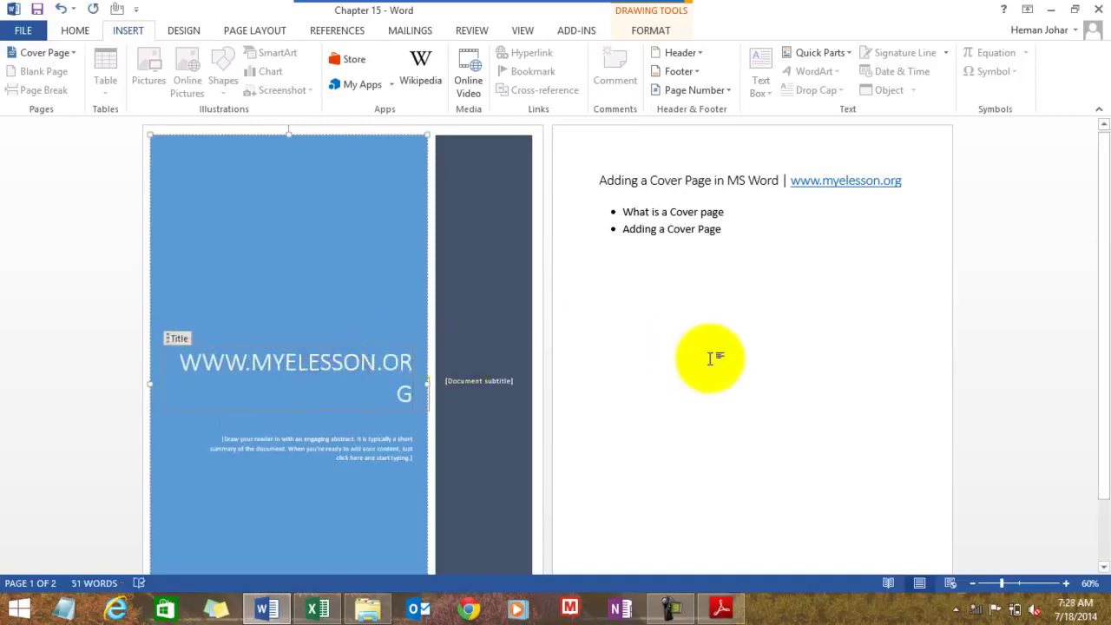
left_click(713, 359)
left_click(348, 366)
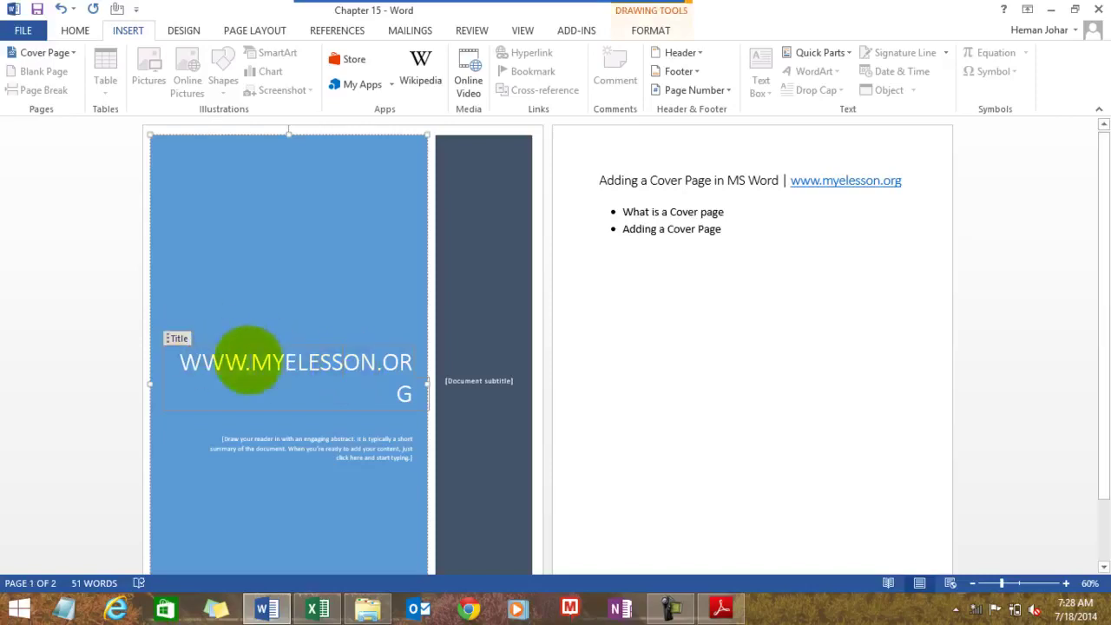
double_click(250, 364)
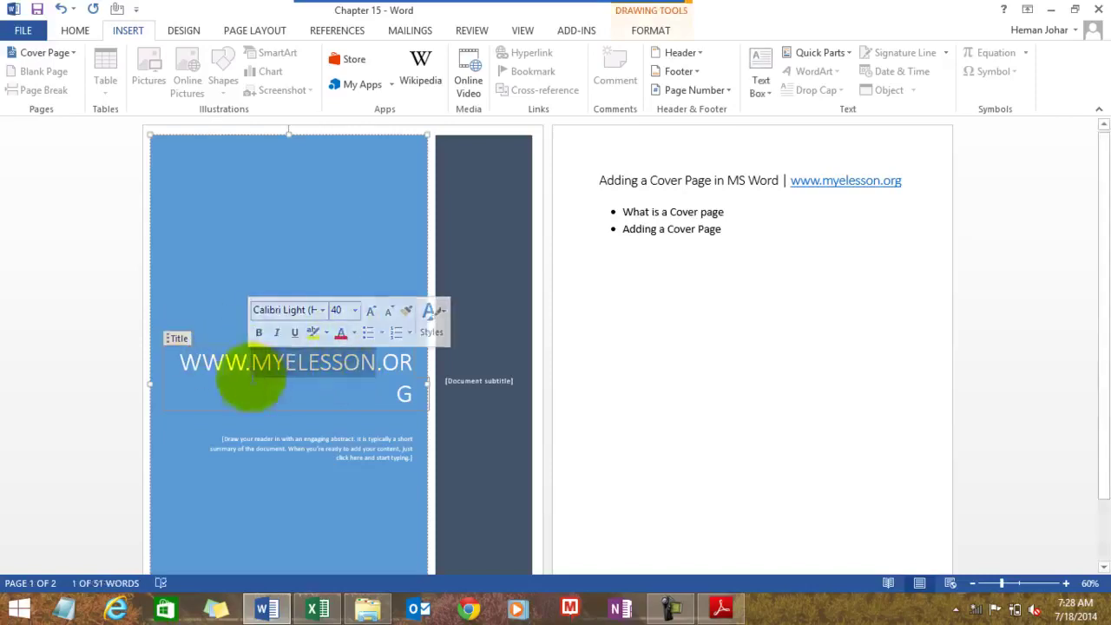
left_click(186, 369)
key("shift+Right")
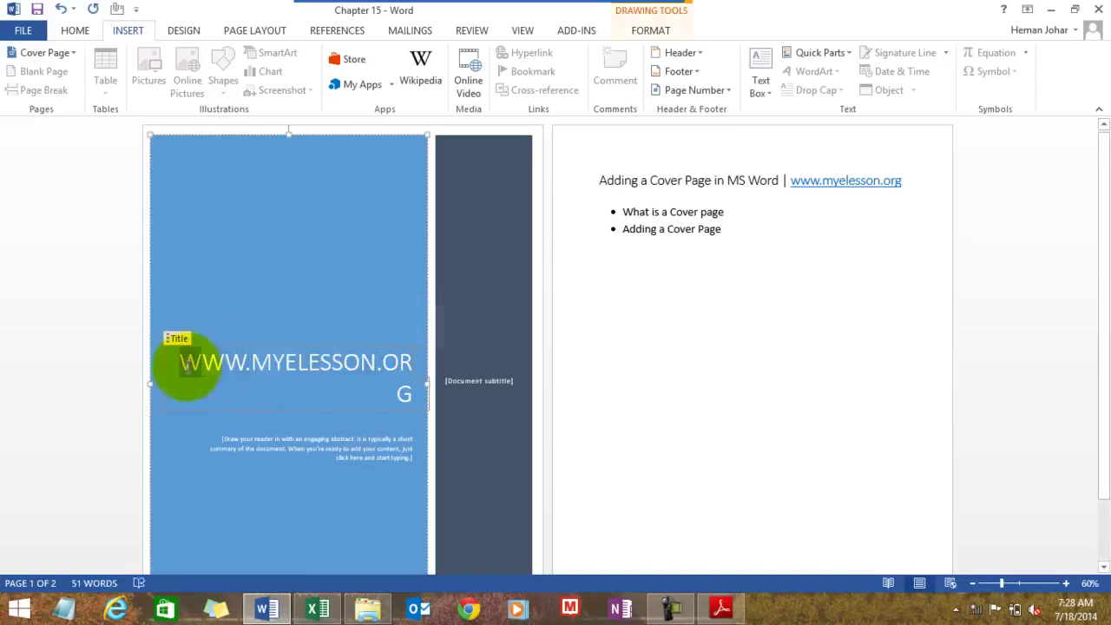
key("shift+Right")
key("shift+Right")
key("shift+Right")
key("shift+Right")
key("shift+Right")
key("shift+Right")
key("shift+Right")
key("shift+Right")
key("shift+Right")
key("shift+Right")
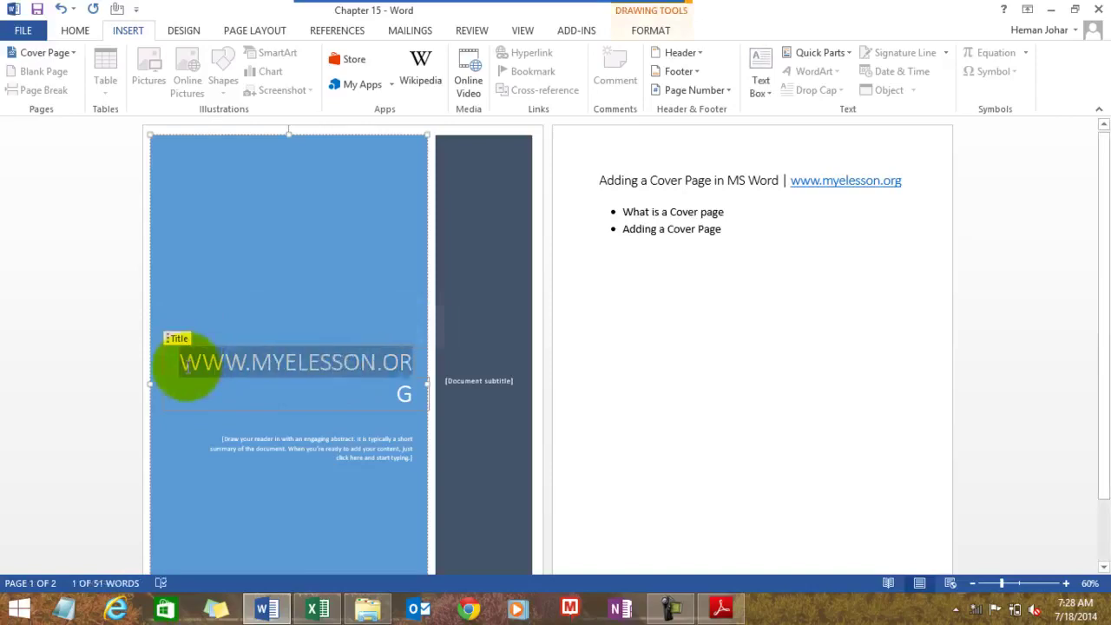
key("shift+Right")
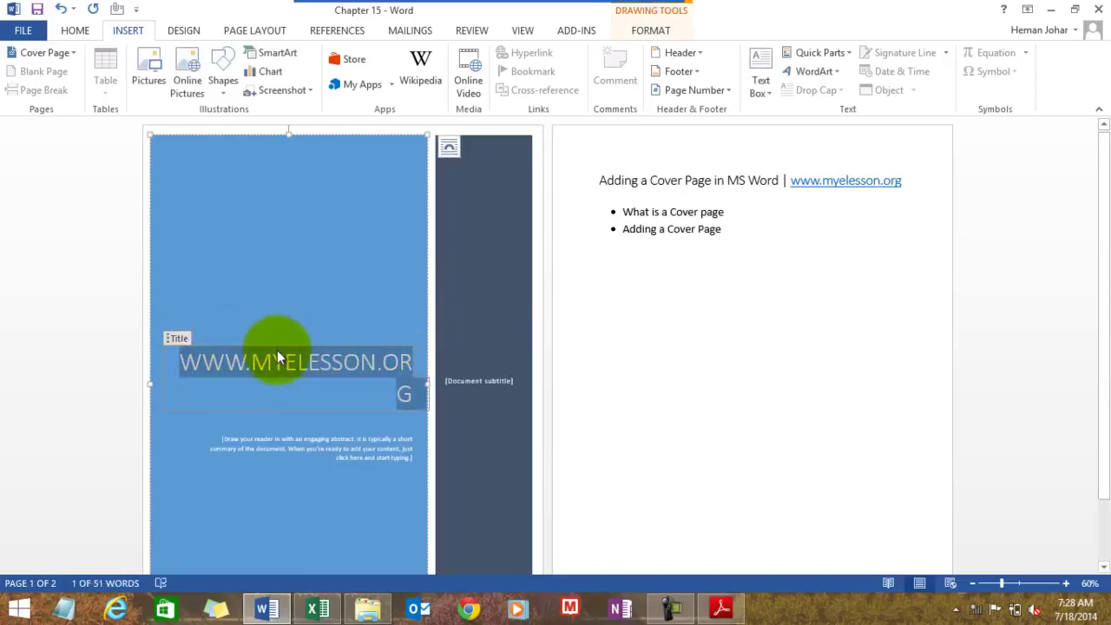
double_click(277, 350)
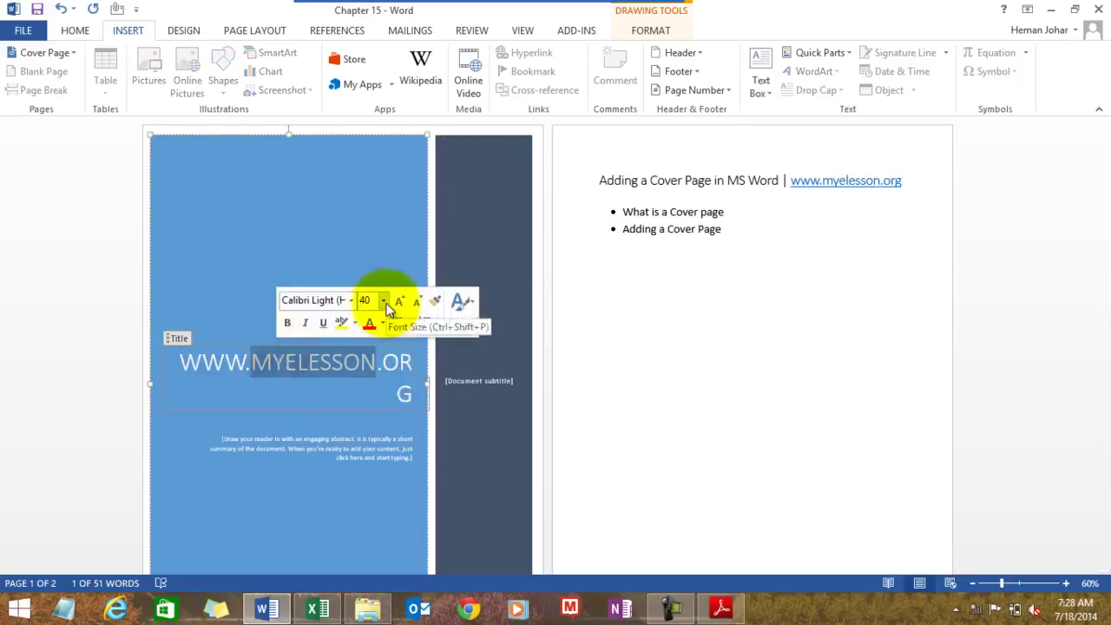
left_click(385, 303)
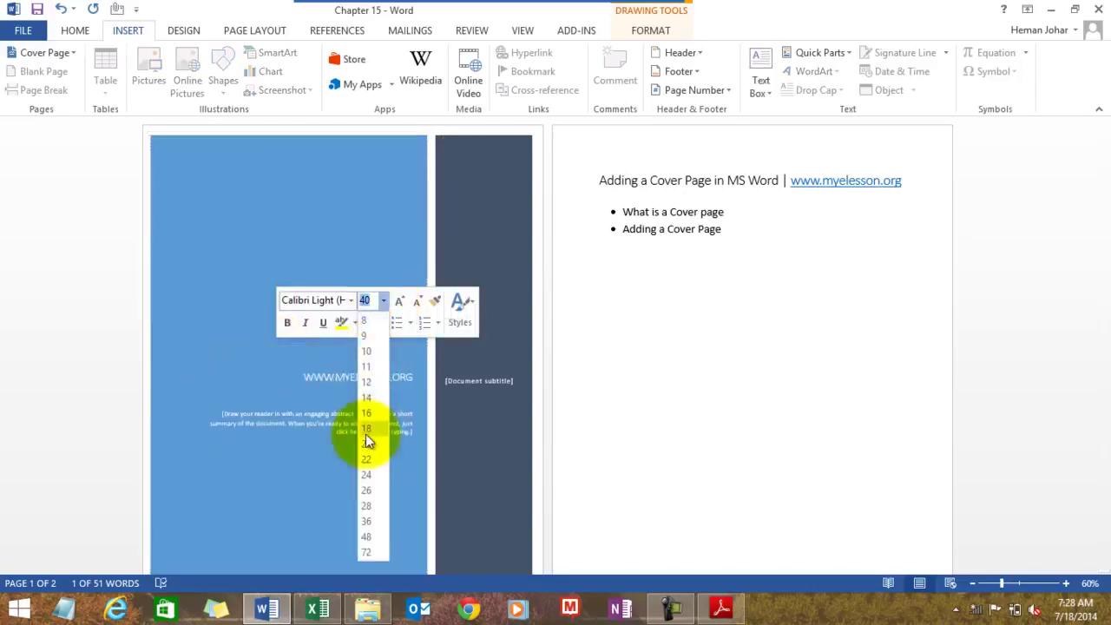
left_click(365, 519)
left_click(680, 410)
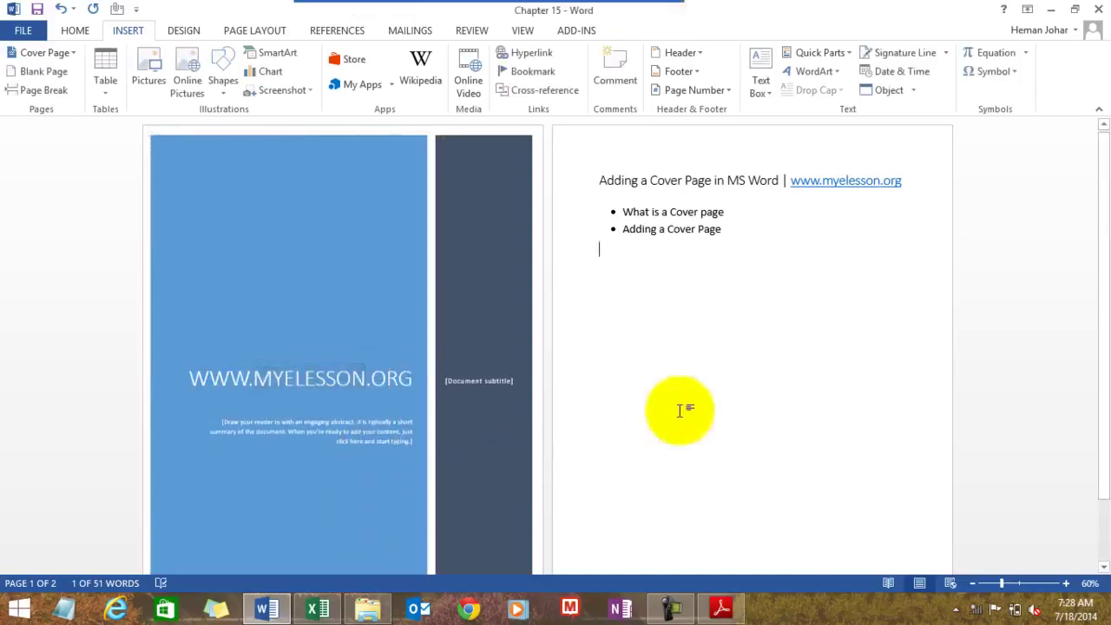
left_click(480, 384)
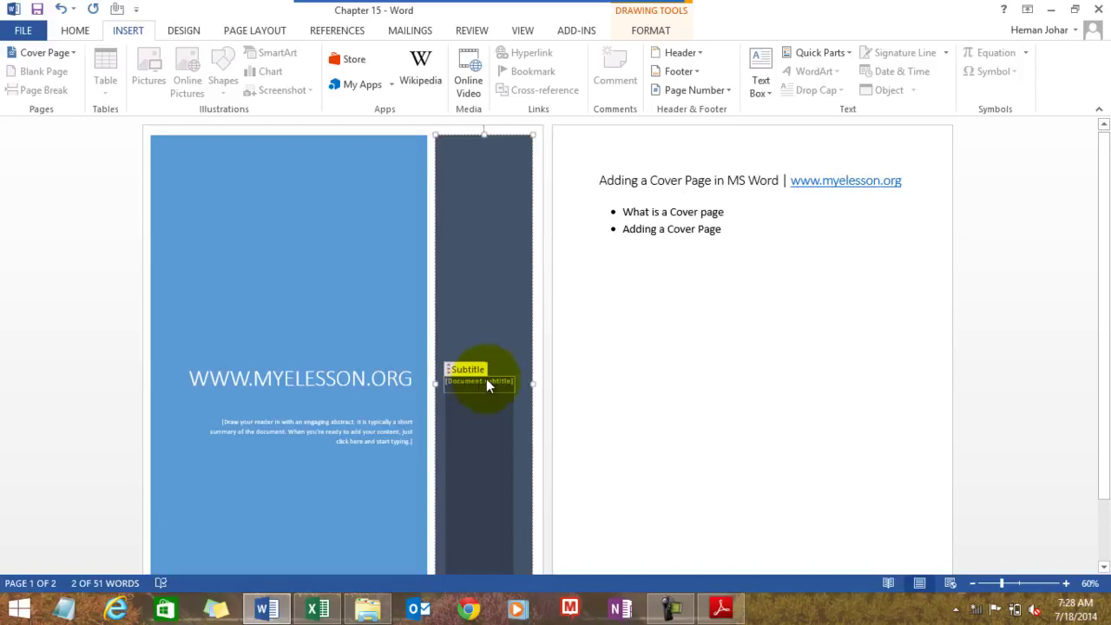
Step: Enter 'MS Word' as the subtitle and paste 'Adding a Cover Page in MS Word' into the abstract
type("MS")
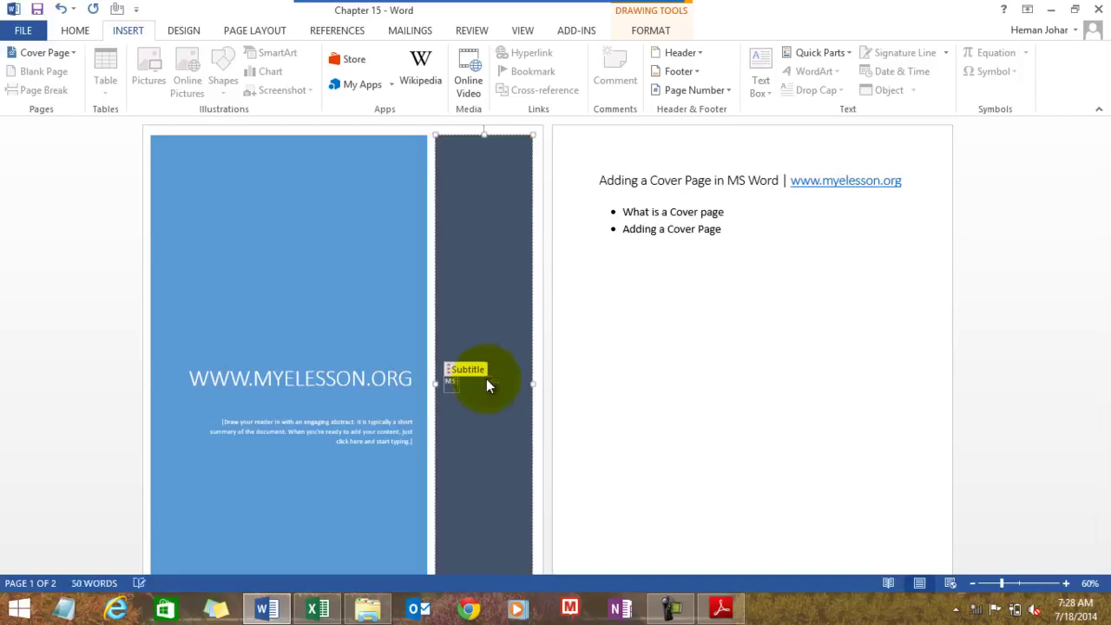
type(" Word")
left_click(321, 431)
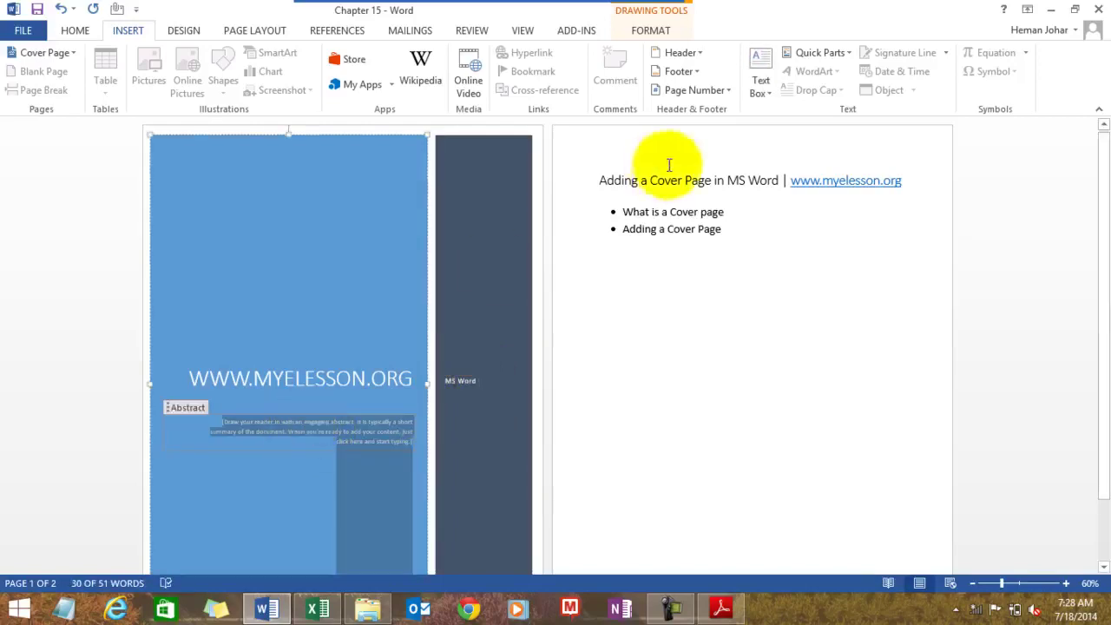
left_click_drag(597, 180, 779, 176)
key("ctrl+c")
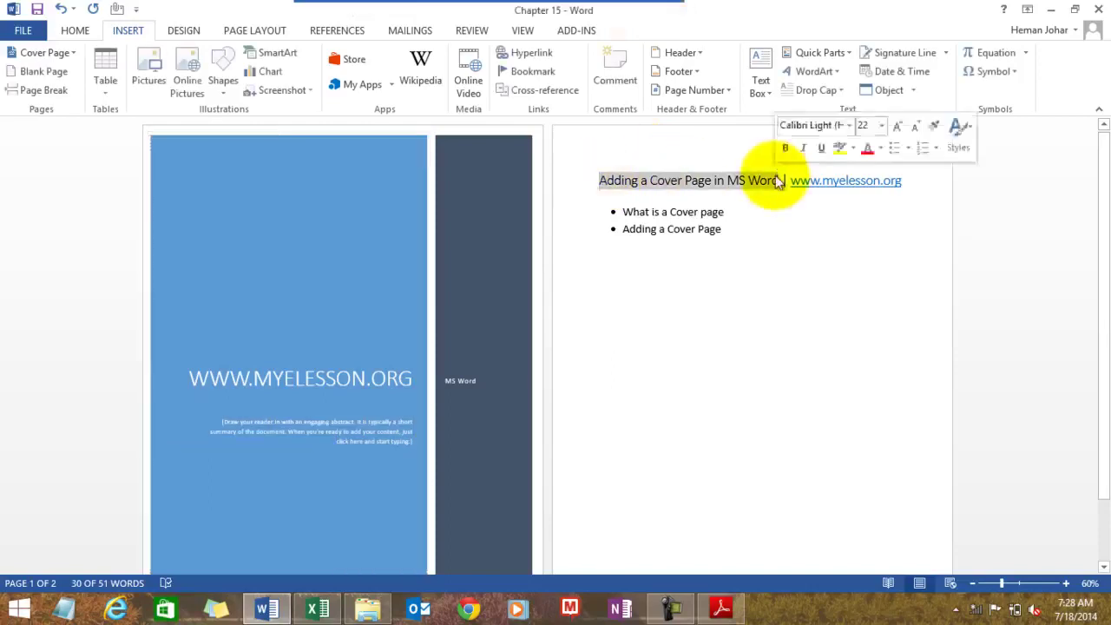
left_click(323, 446)
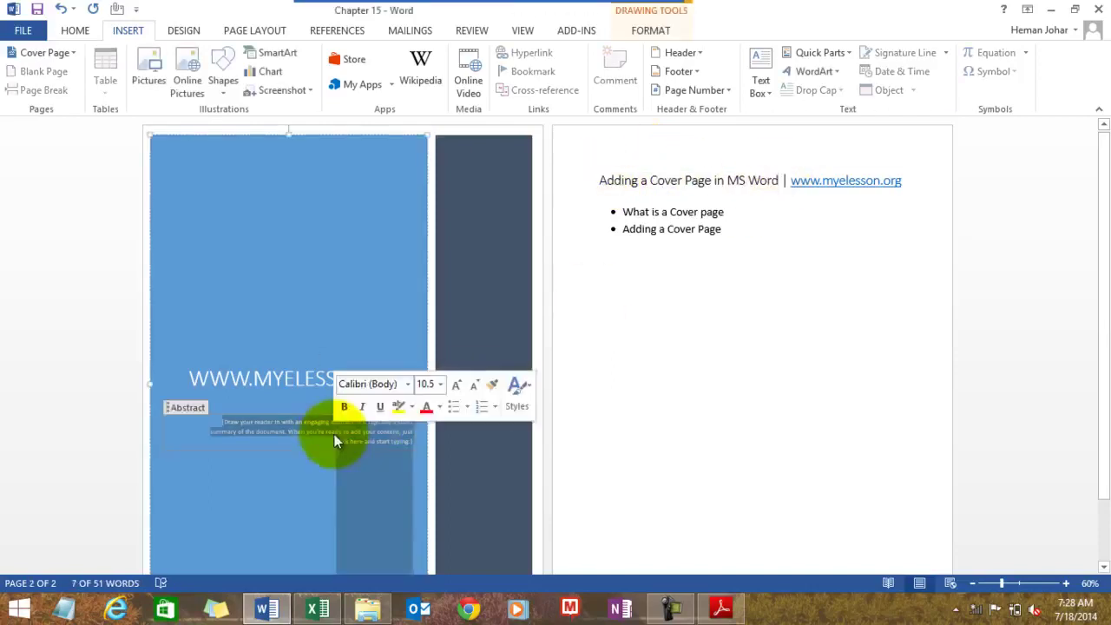
key("ctrl+v")
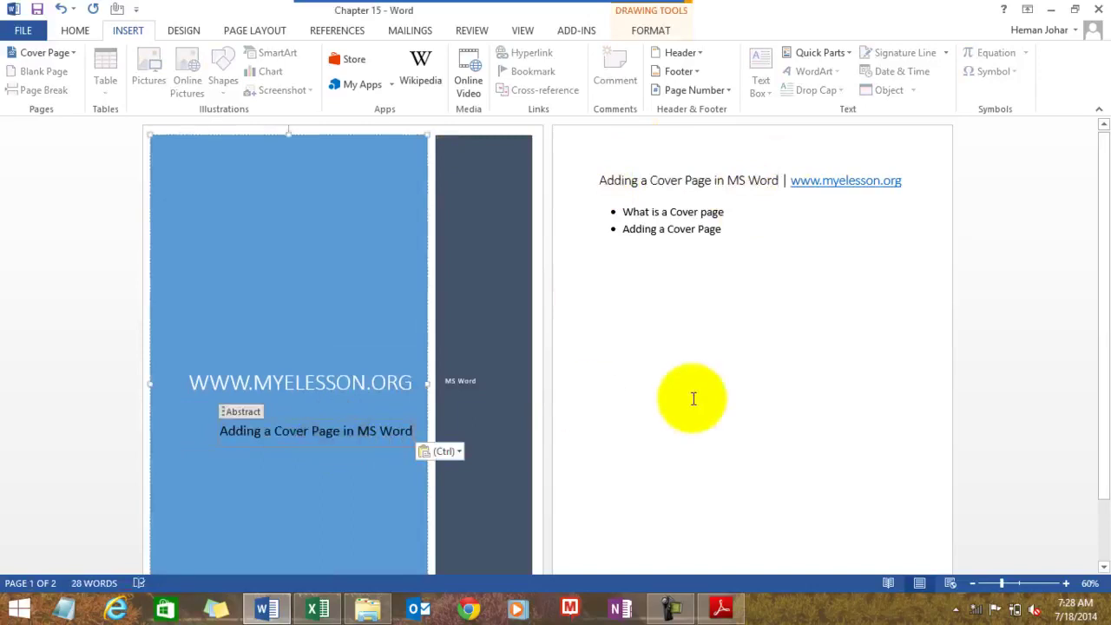
left_click(692, 398)
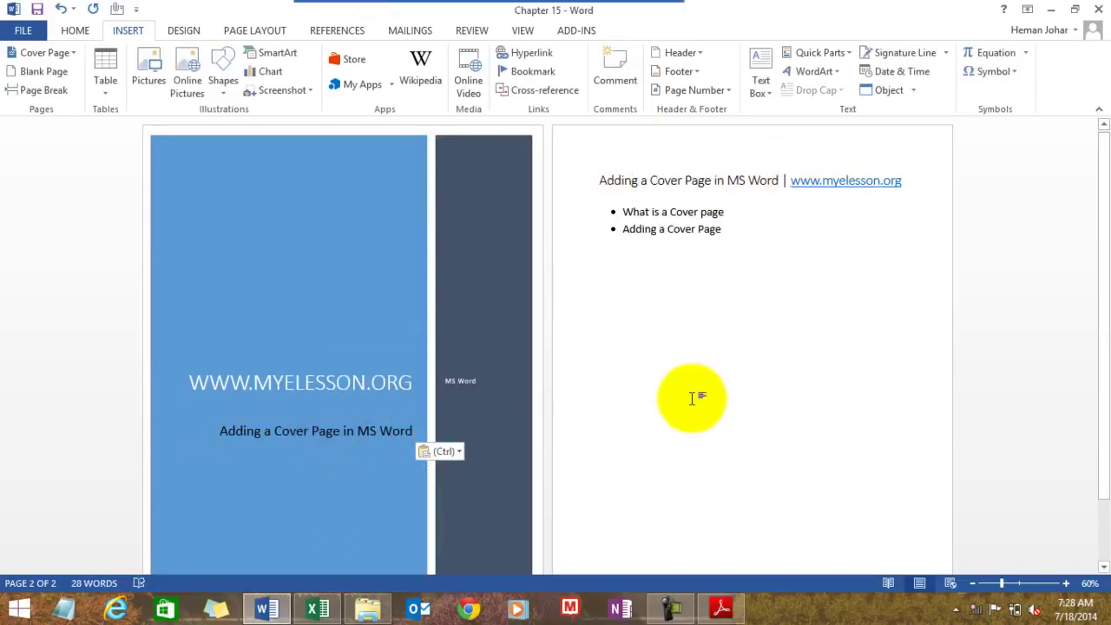
left_click(343, 224)
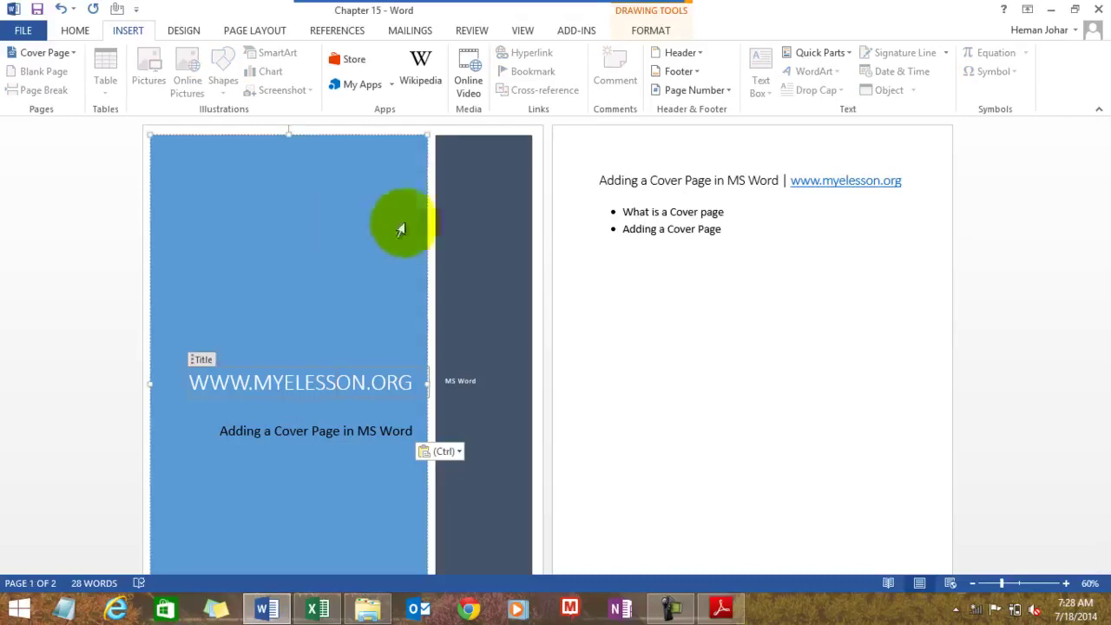
left_click(655, 289)
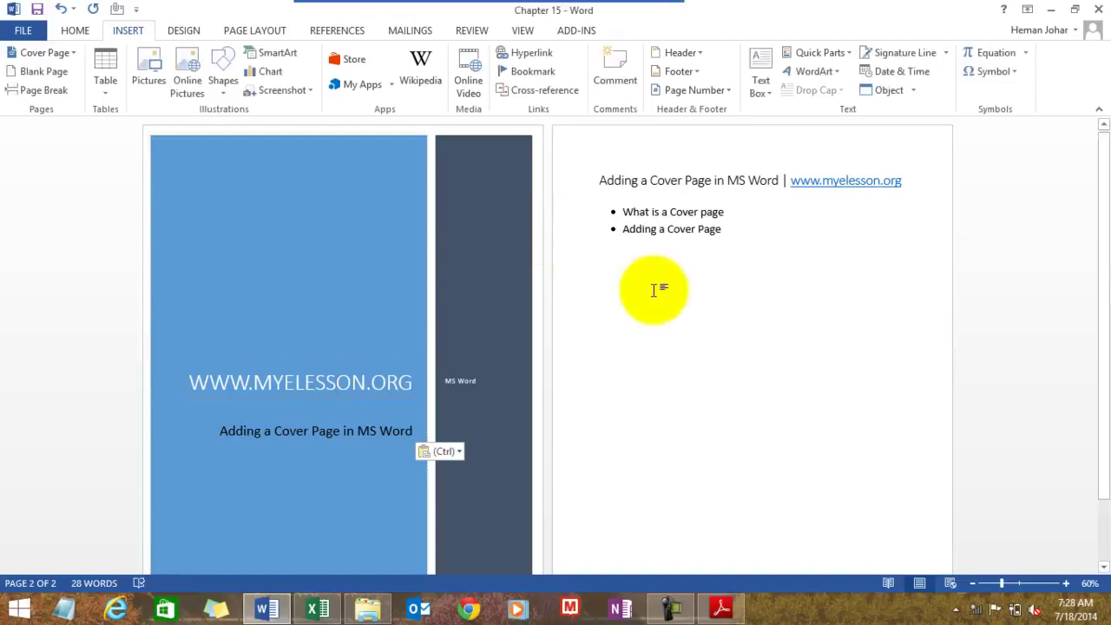
left_click(170, 147)
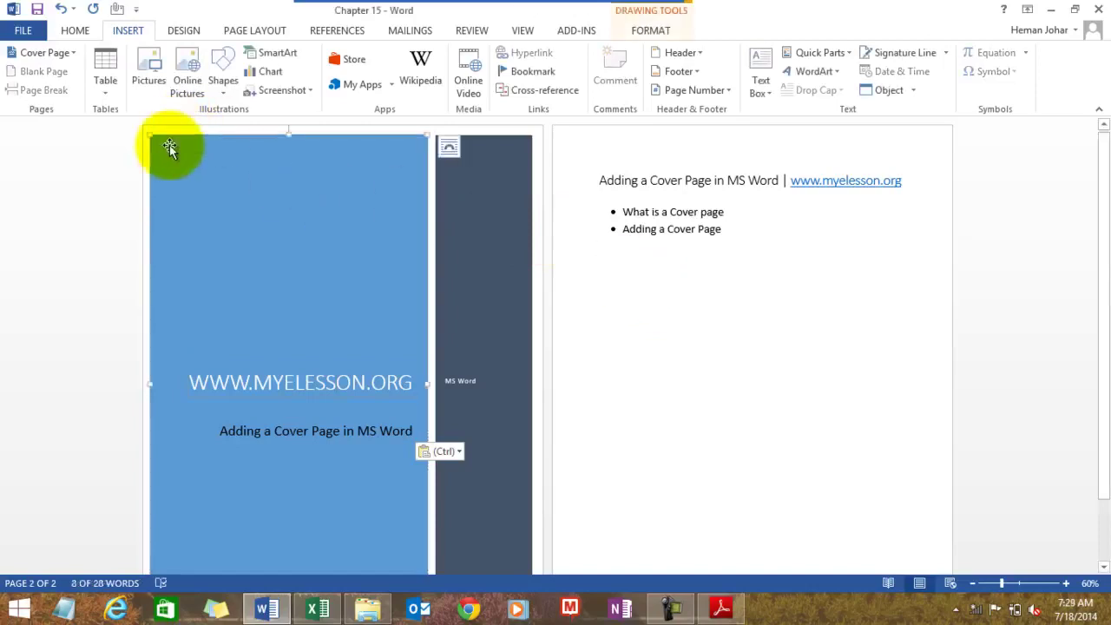
key("Delete")
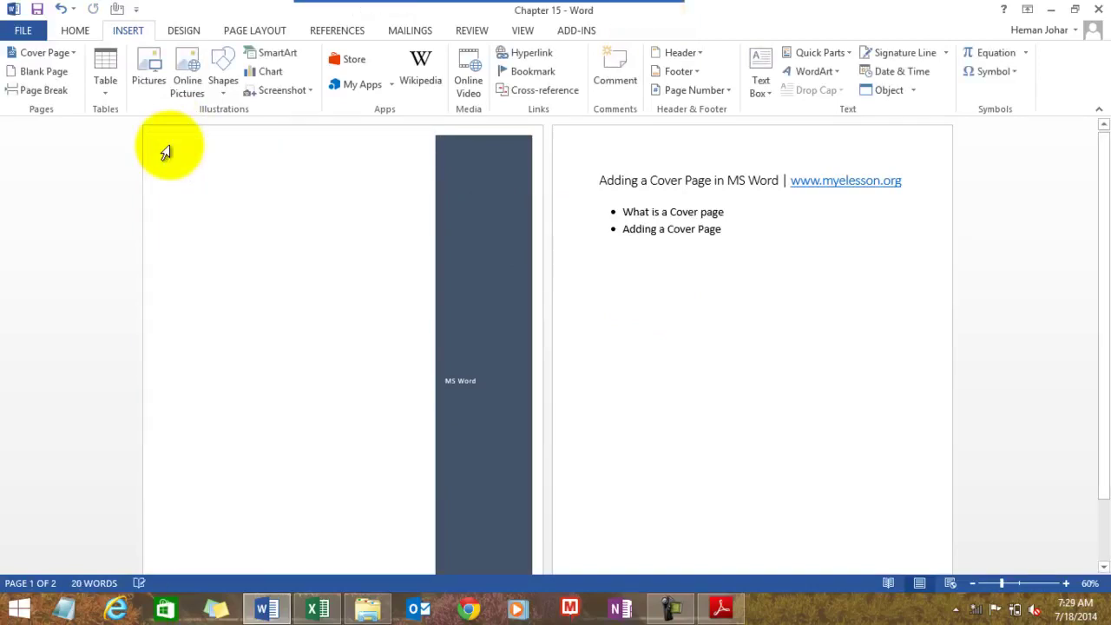
key("ctrl+z")
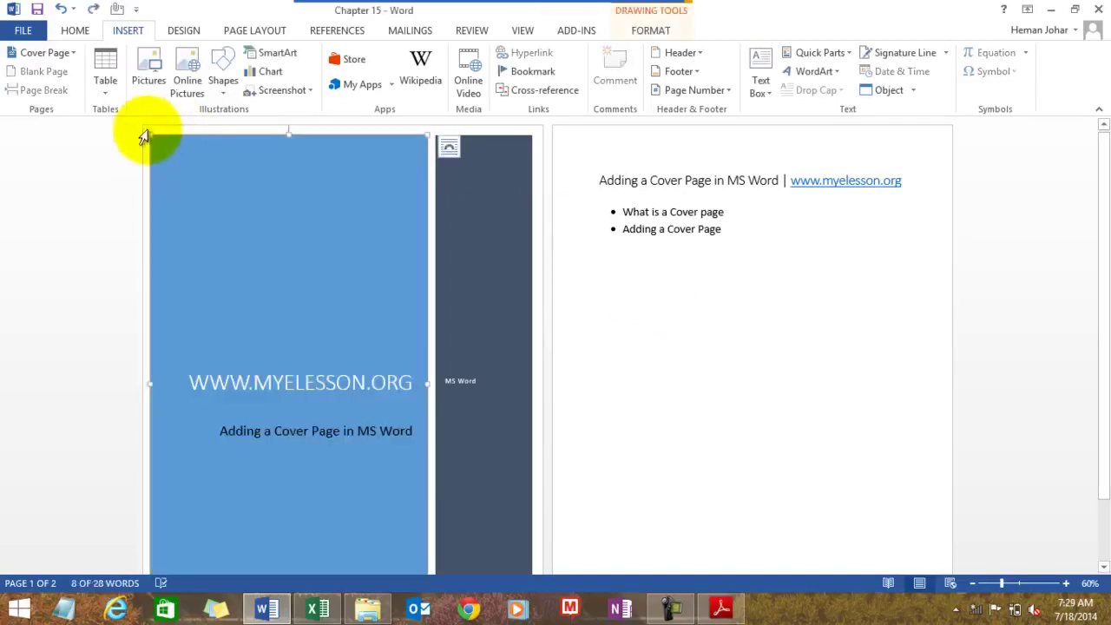
left_click(145, 137)
left_click(144, 138)
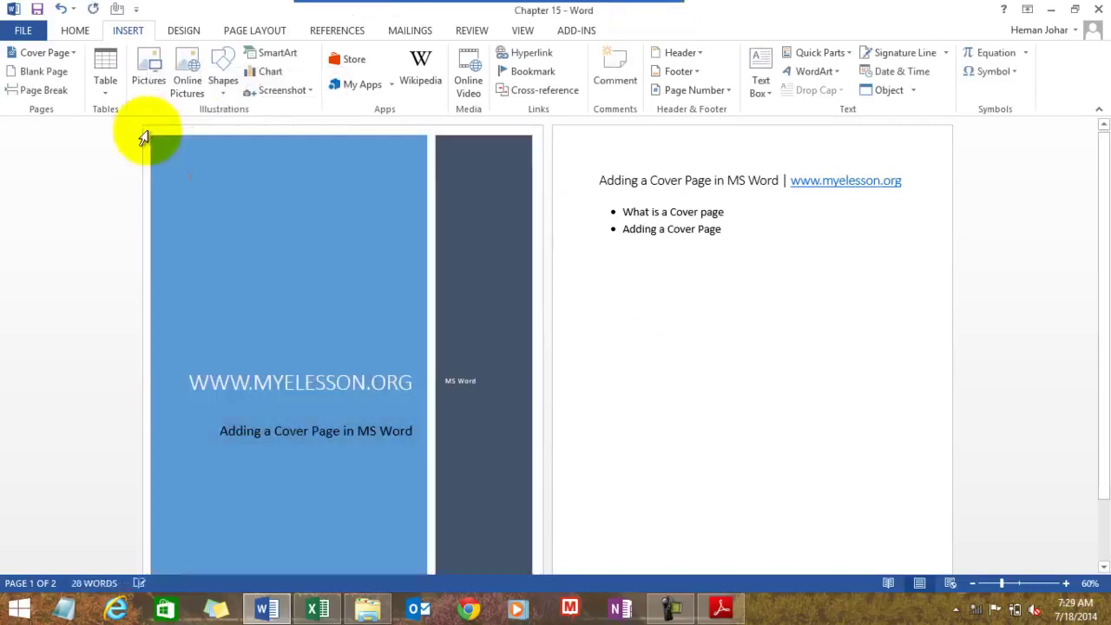
left_click(143, 137)
left_click(141, 136)
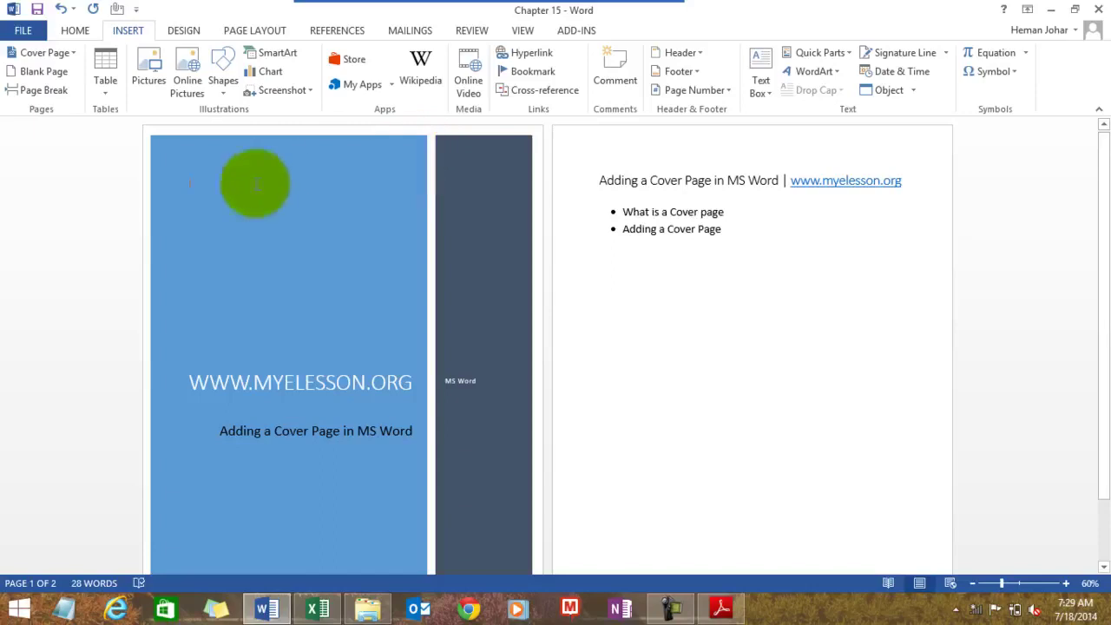
left_click(74, 56)
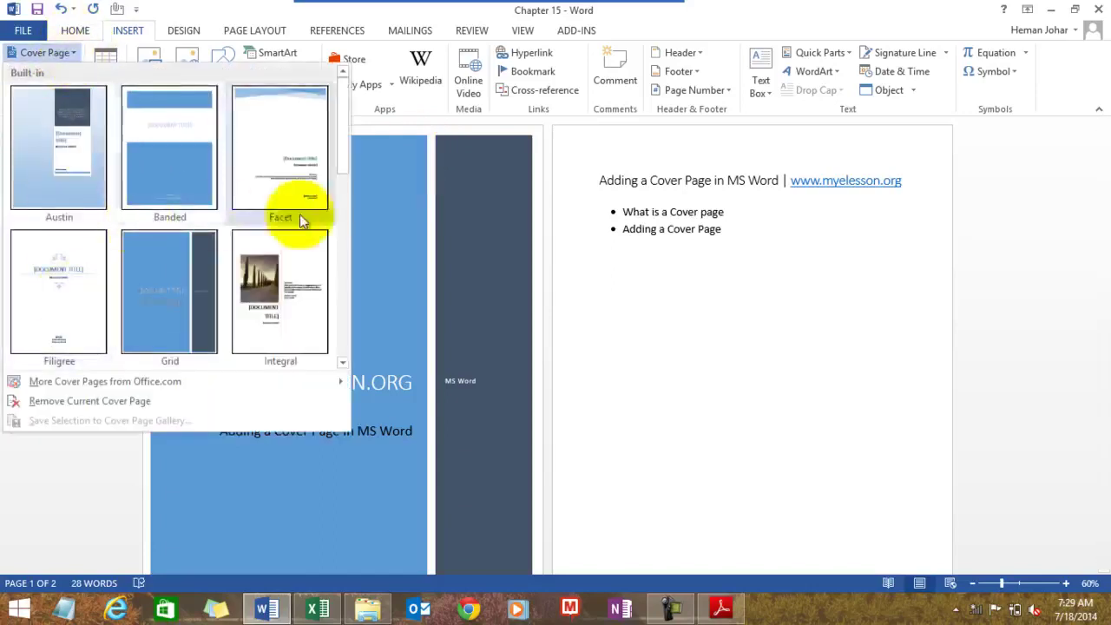
left_click(97, 403)
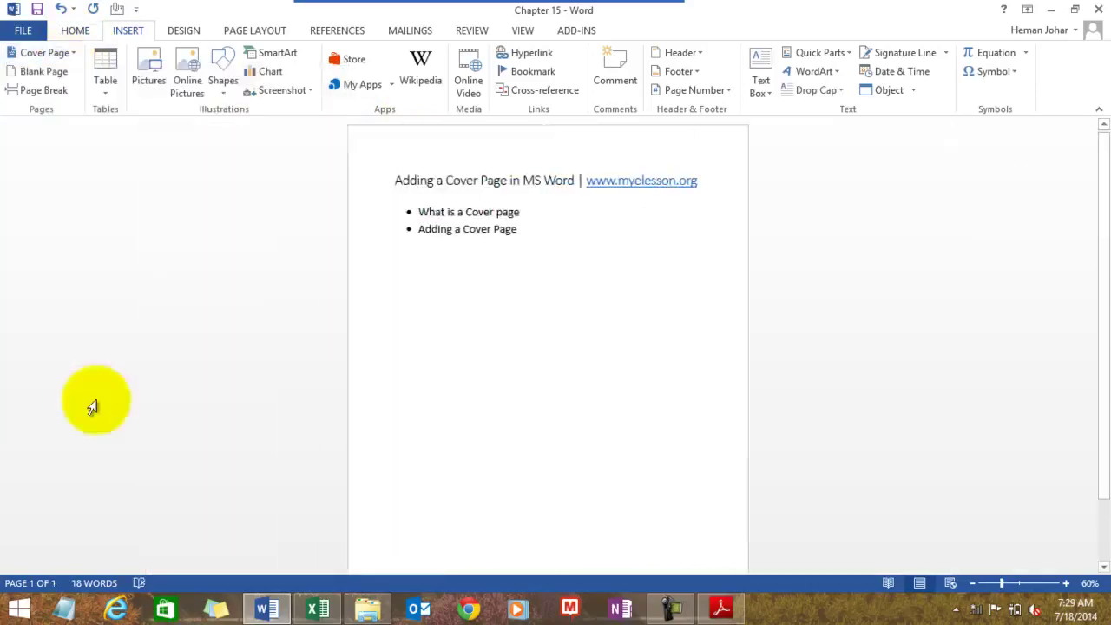
key("ctrl+z")
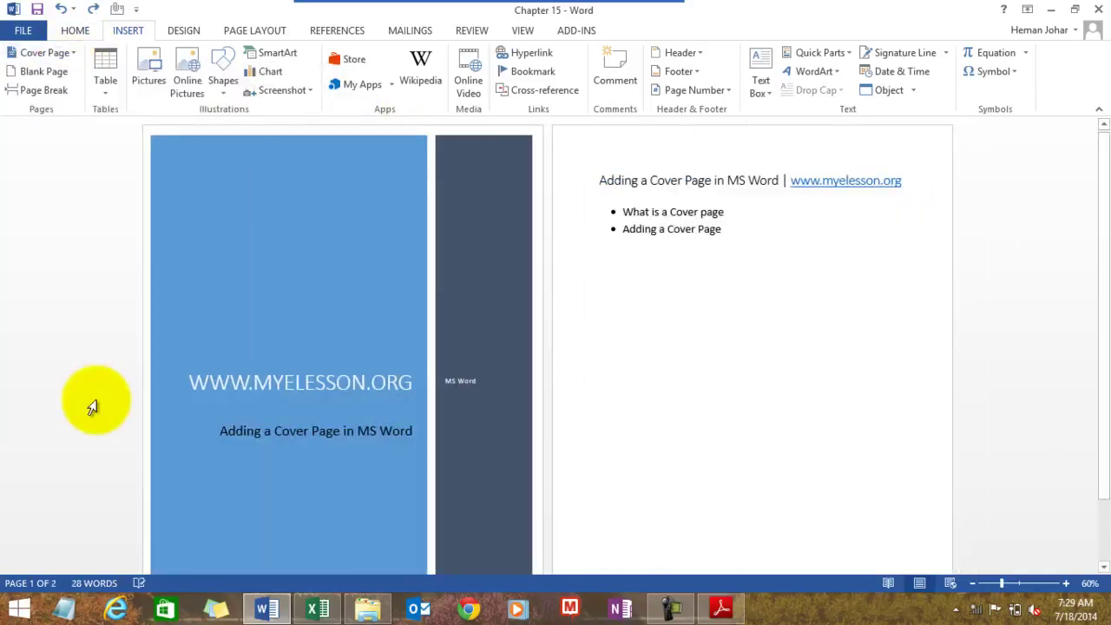